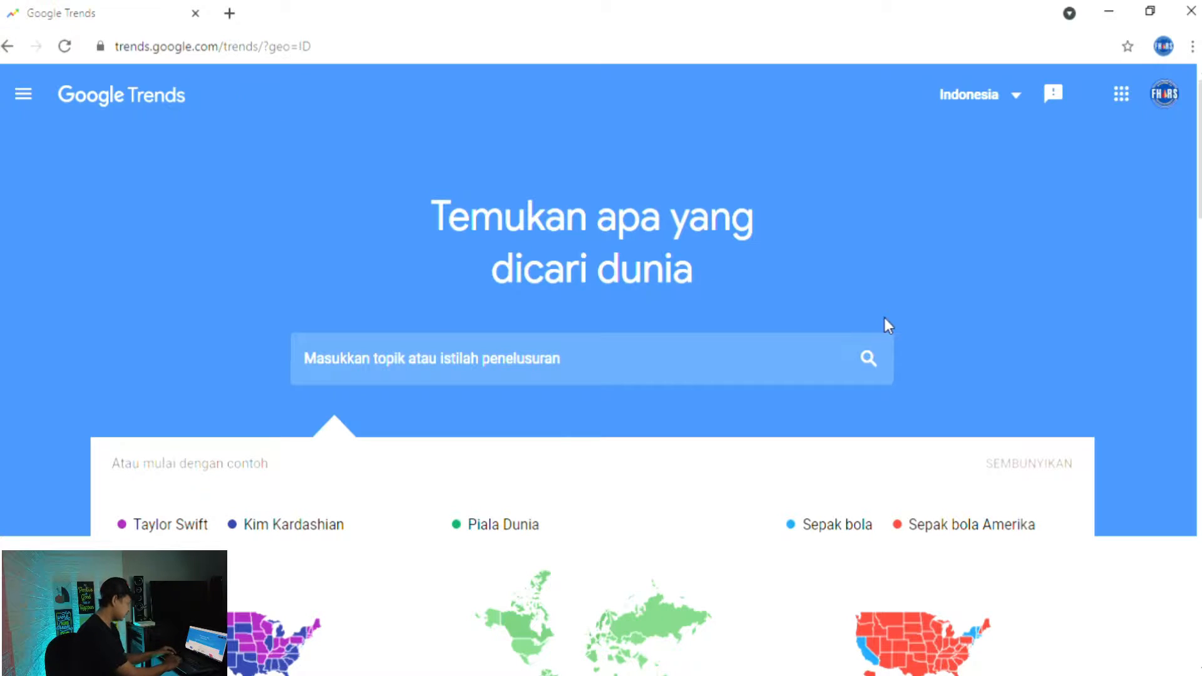
# Step: Look through the Google Trends home page, including the example comparisons, recently trending searches and the Setahun Search yearly lists
pyautogui.scroll(-3, 1145, 297)
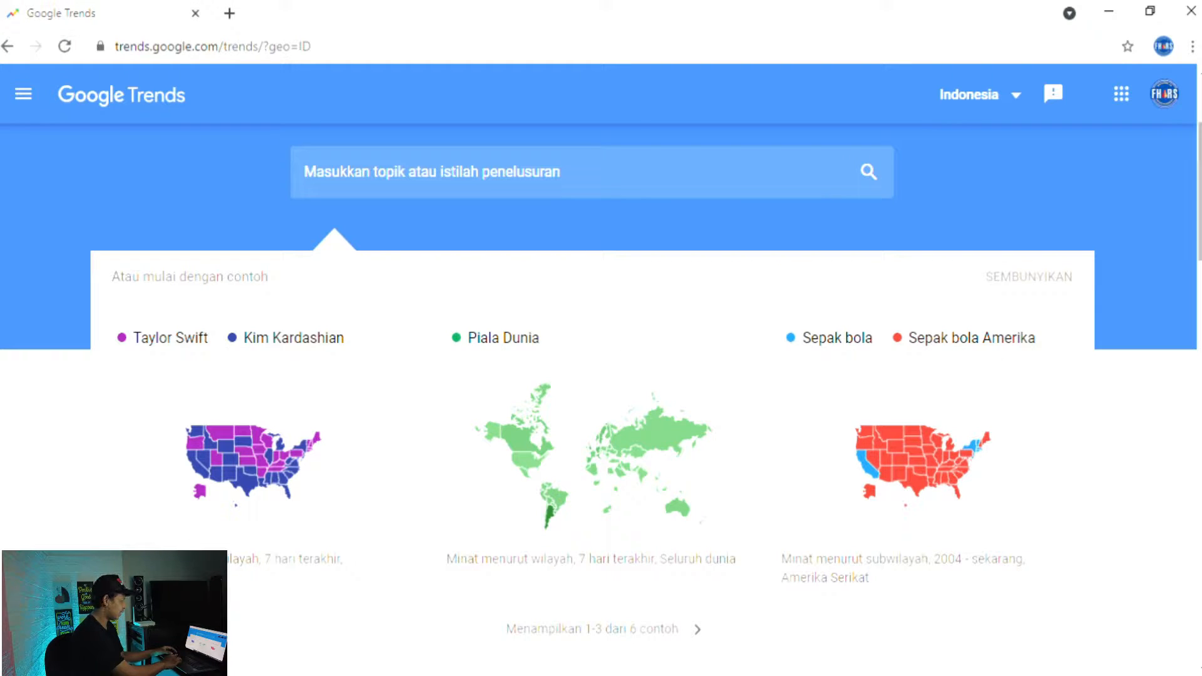
pyautogui.scroll(-8, 601, 401)
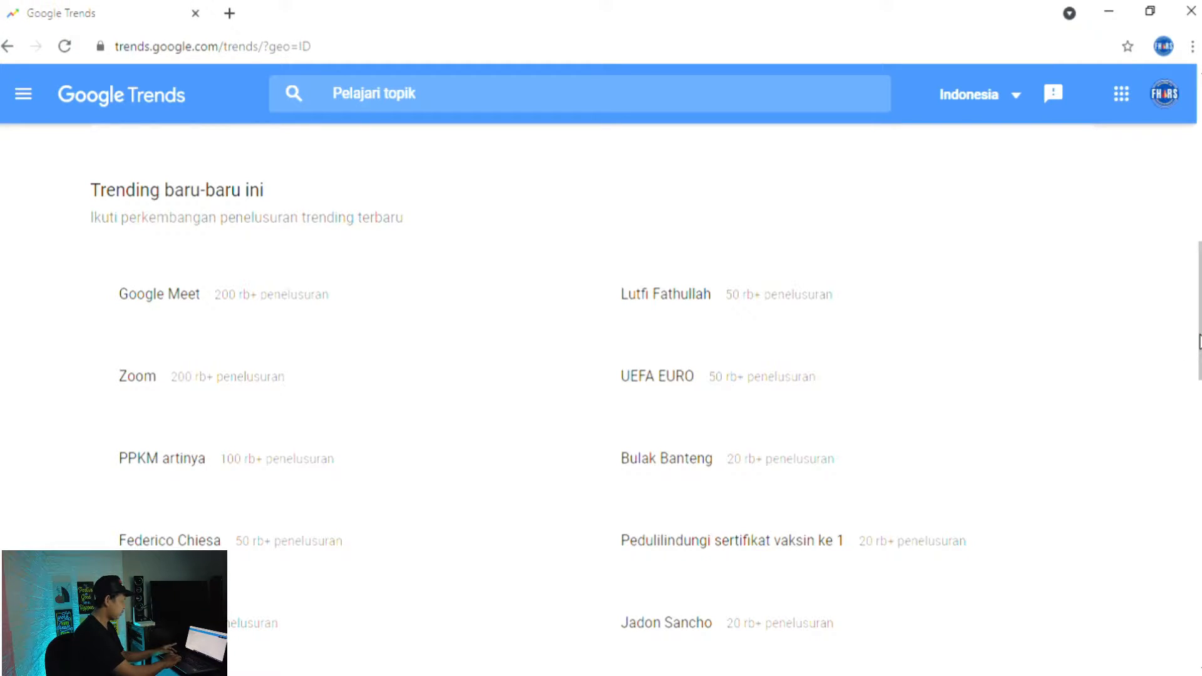
pyautogui.scroll(-2, 1199, 342)
pyautogui.scroll(1, 1199, 341)
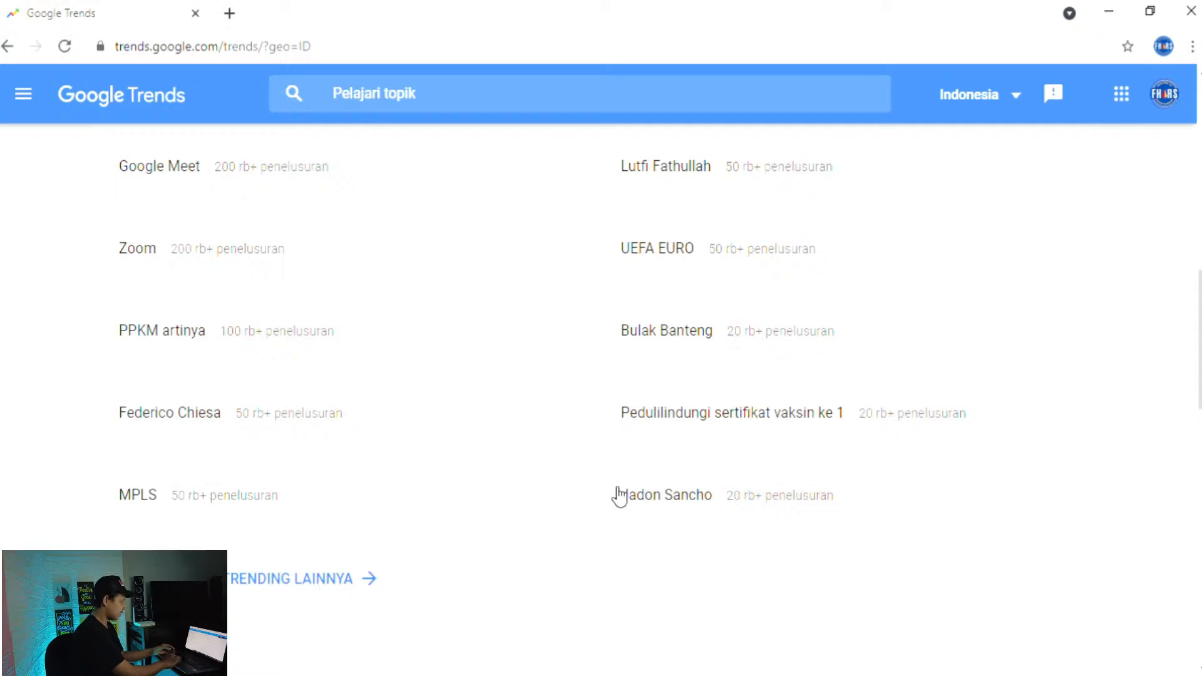
pyautogui.scroll(-2, 1199, 350)
pyautogui.scroll(-3, 601, 375)
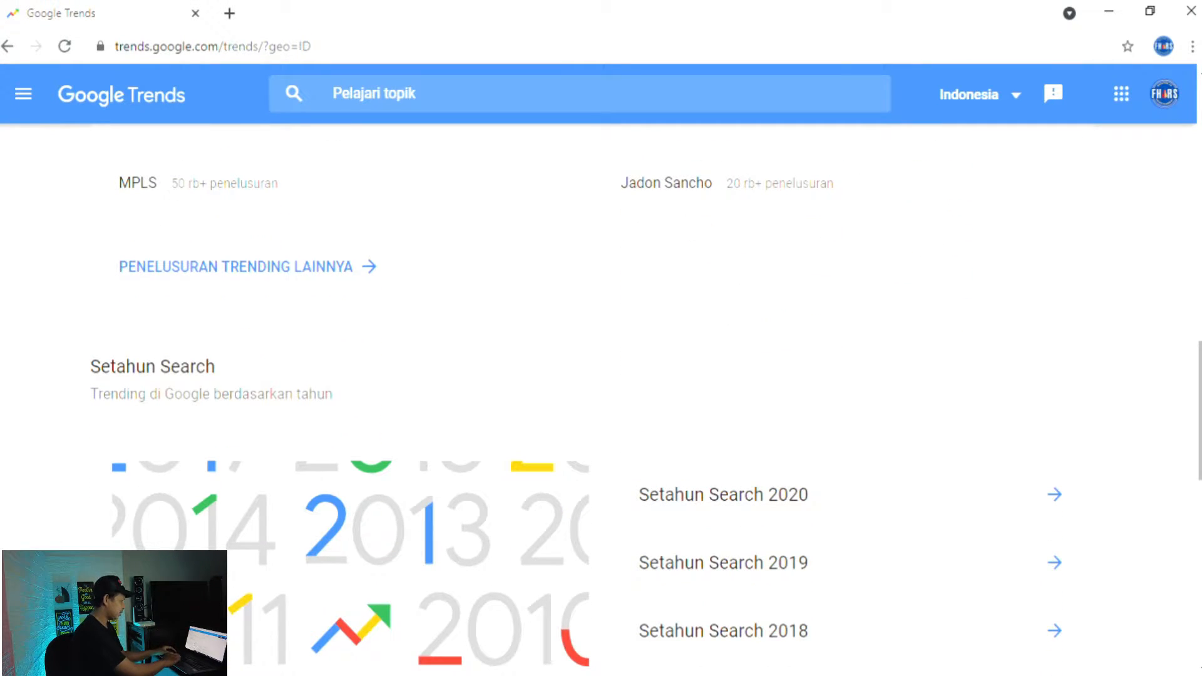
pyautogui.scroll(-5, 600, 388)
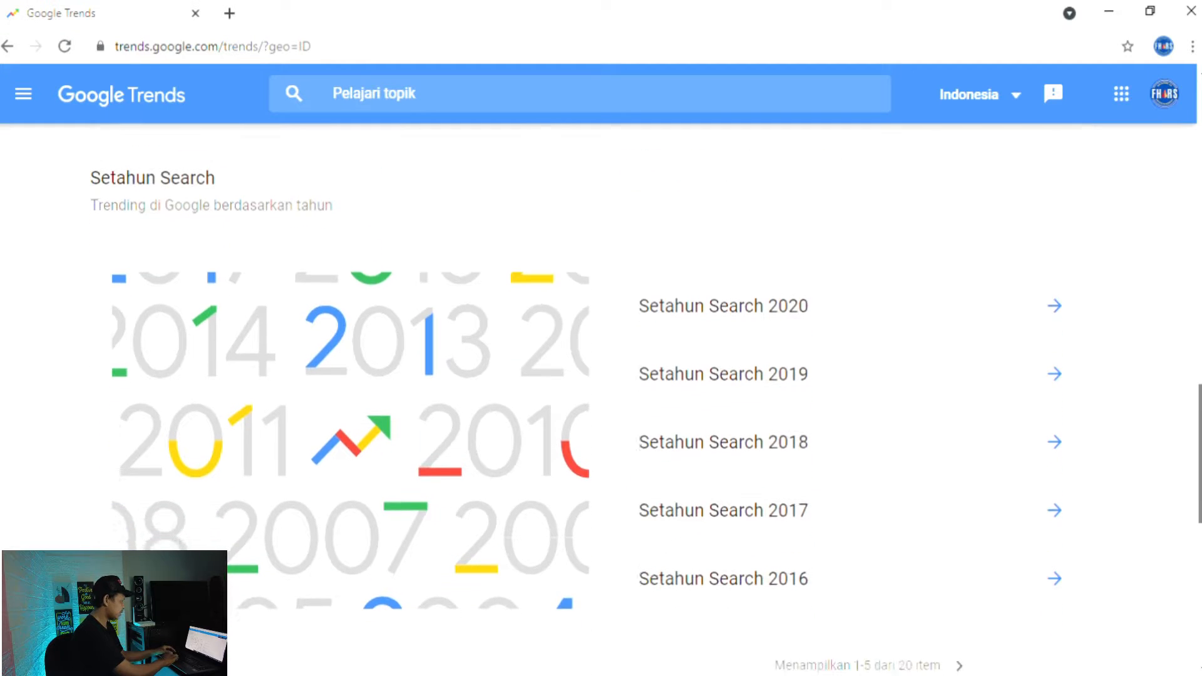
pyautogui.scroll(2, 601, 375)
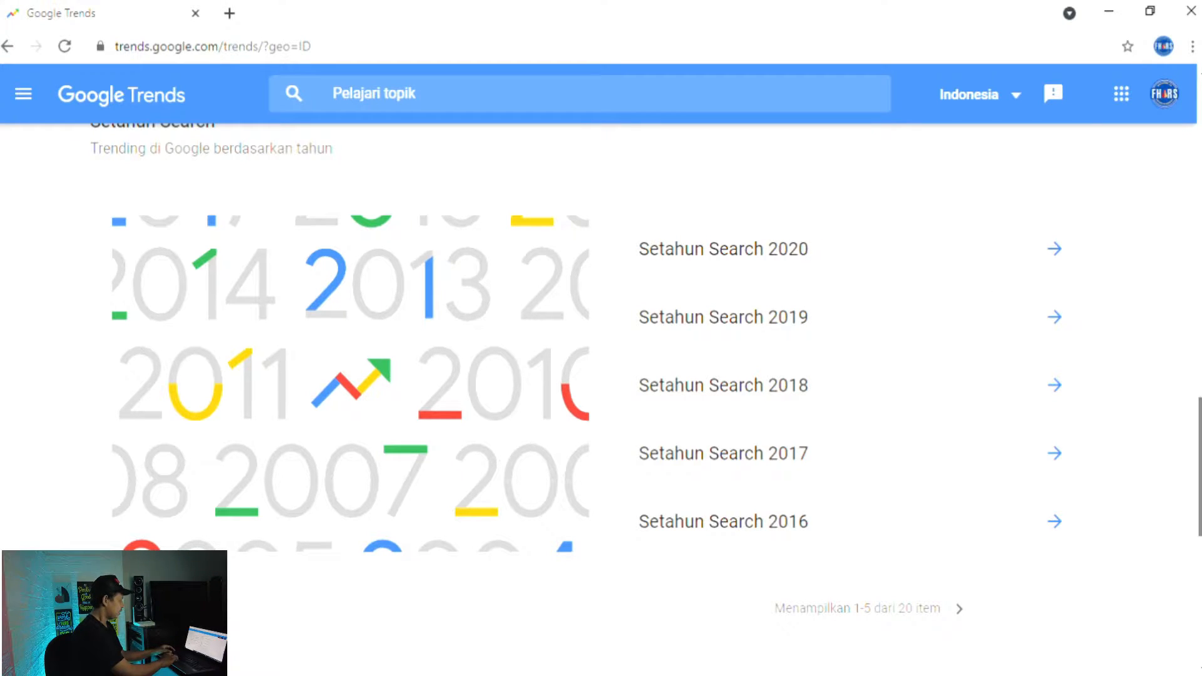
pyautogui.scroll(-5, 812, 248)
pyautogui.scroll(10, 601, 400)
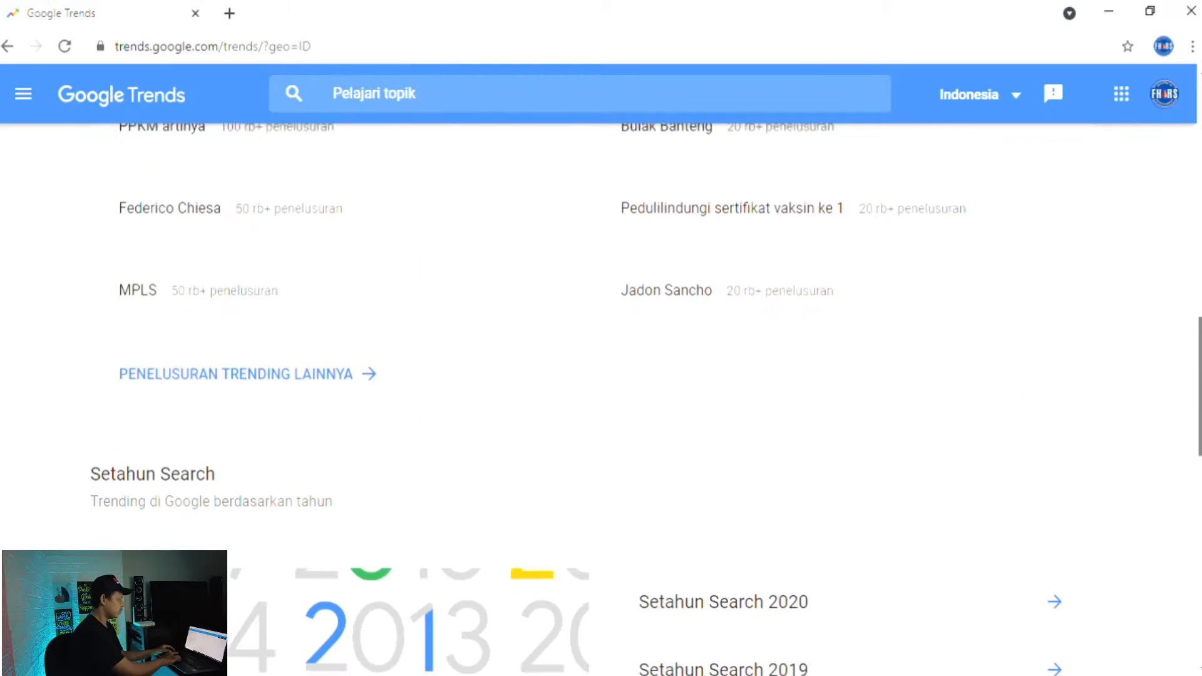
pyautogui.scroll(3, 601, 400)
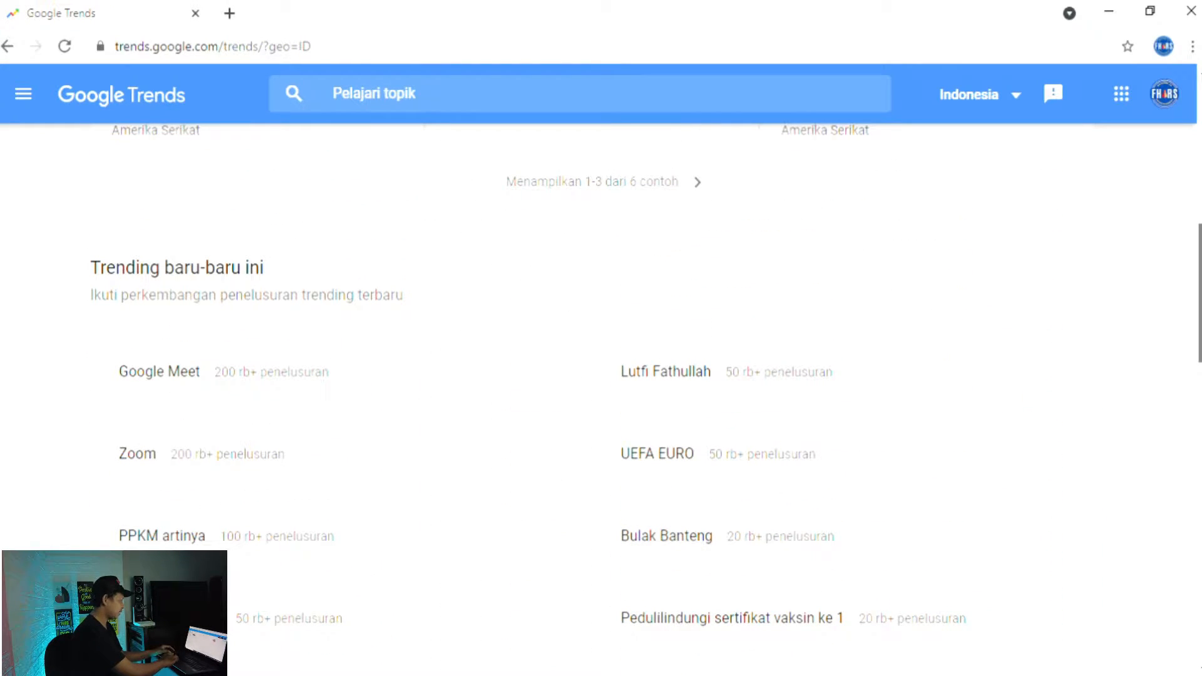
pyautogui.scroll(6, 968, 206)
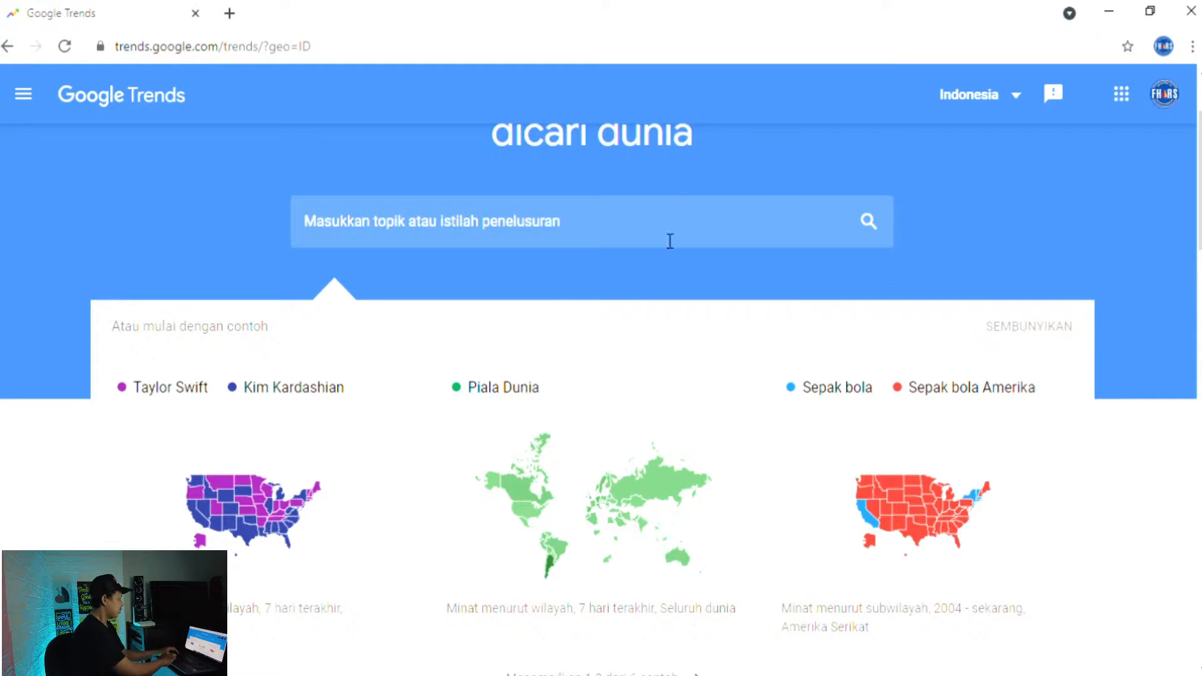
# Step: Explore search interest for the term "mancing"
pyautogui.click(669, 241)
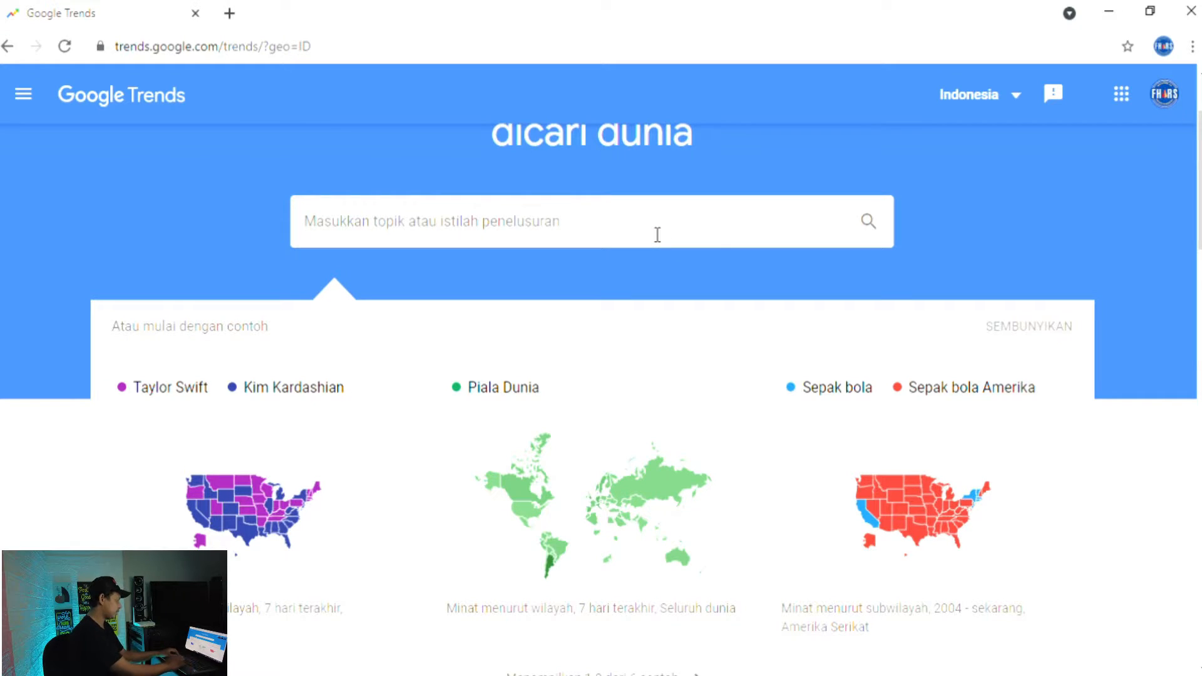
pyautogui.scroll(3, 626, 366)
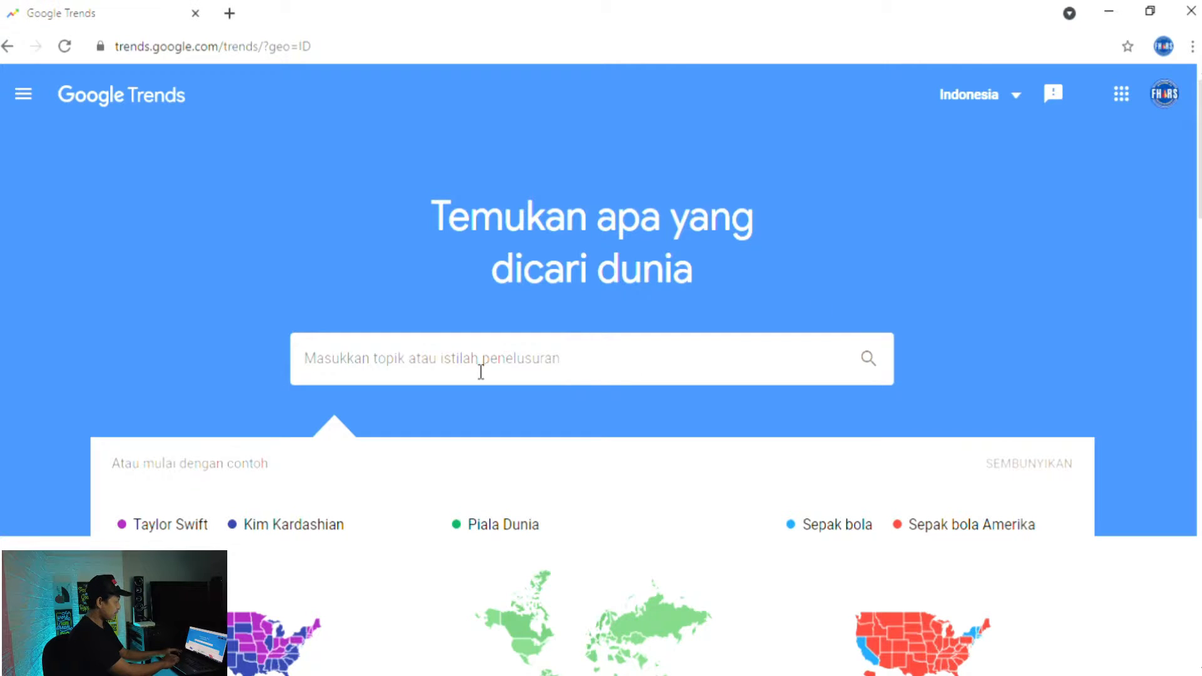
pyautogui.write('mancing')
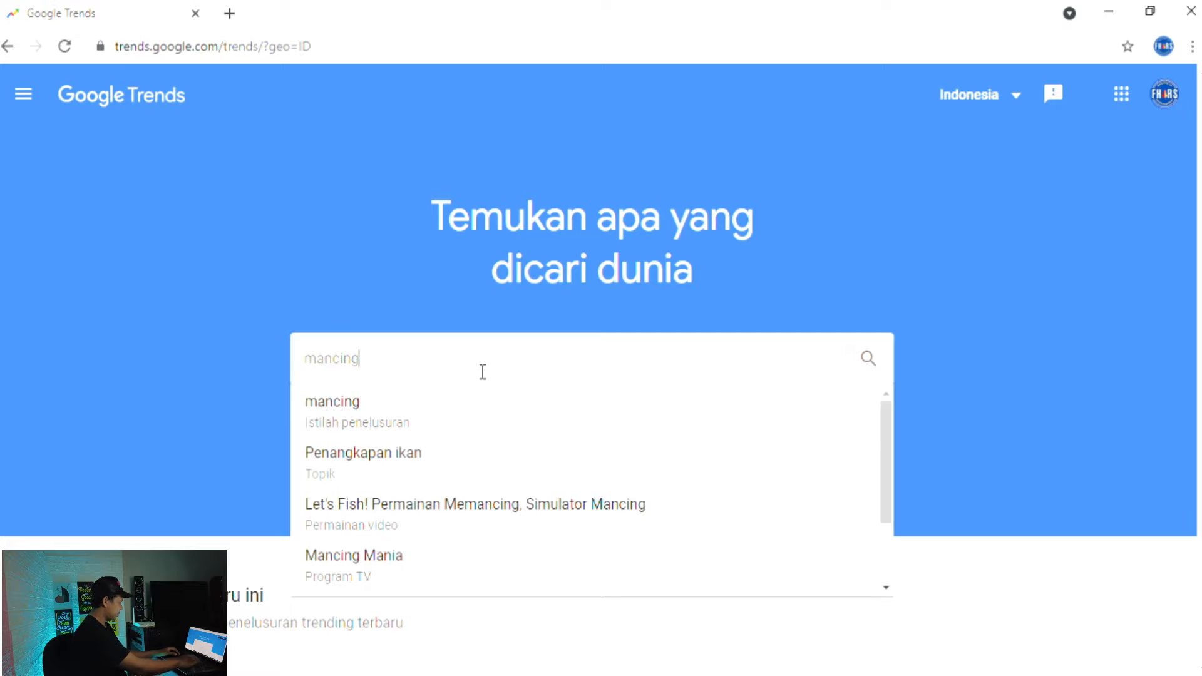
pyautogui.press('Return')
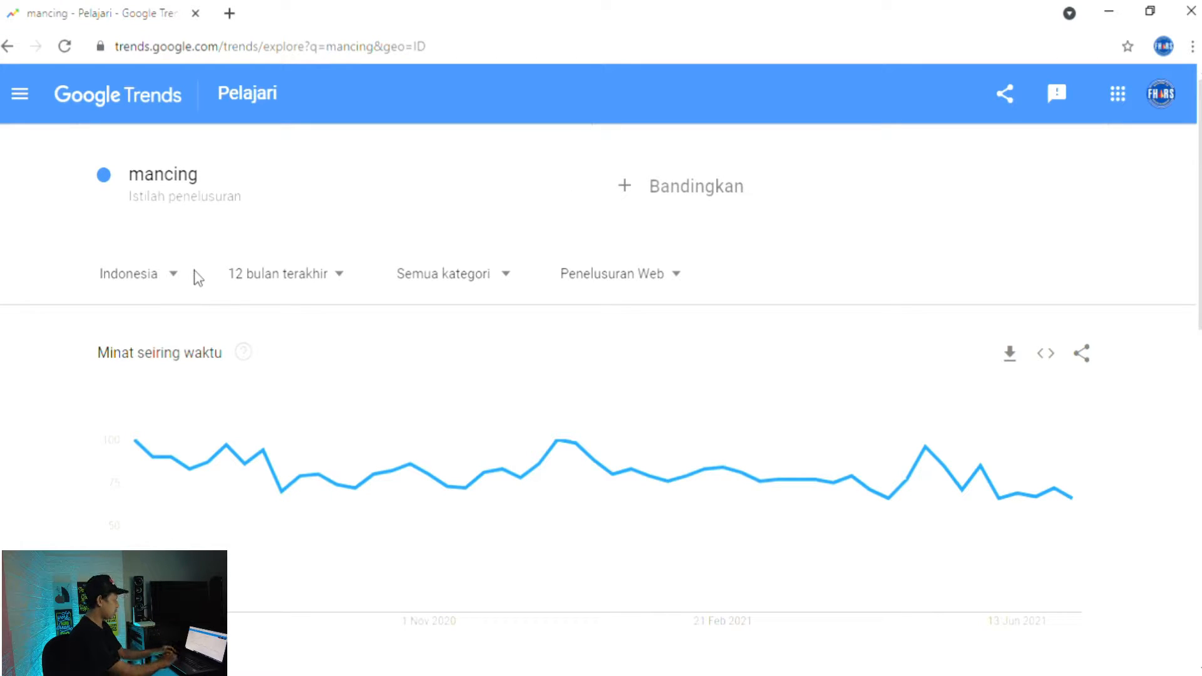
# Step: Filter the mancing trend to Indonesia, 30 hari terakhir and Penelusuran YouTube
pyautogui.click(153, 286)
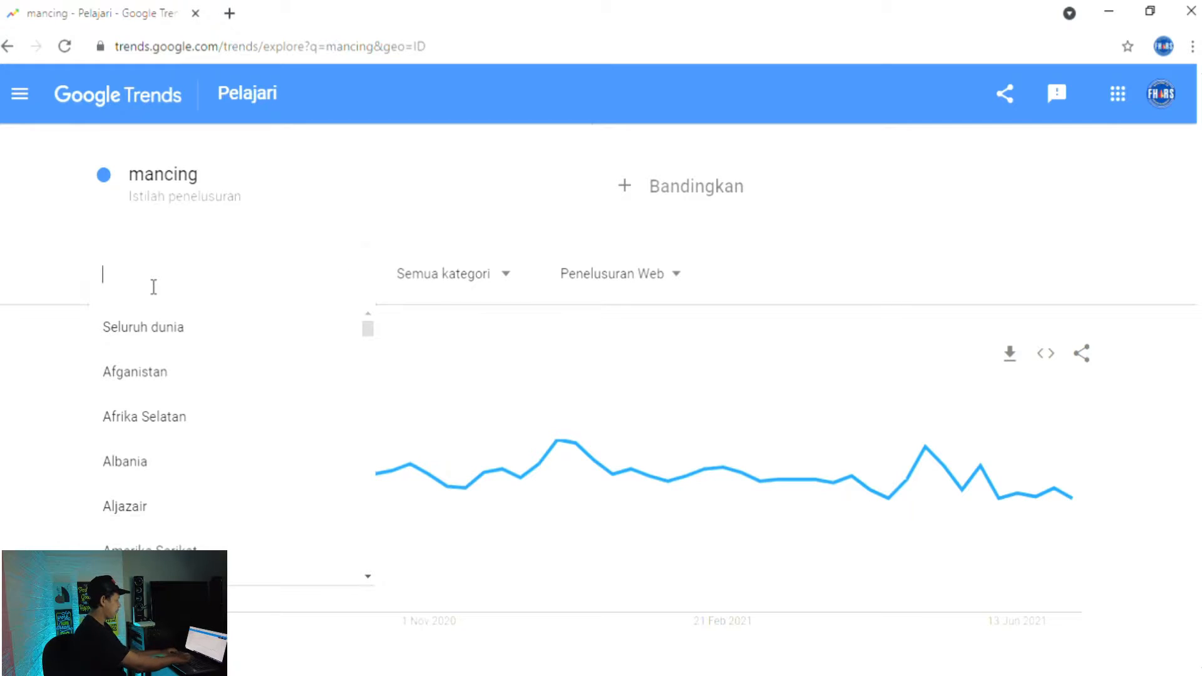
pyautogui.write('ind')
pyautogui.click(161, 372)
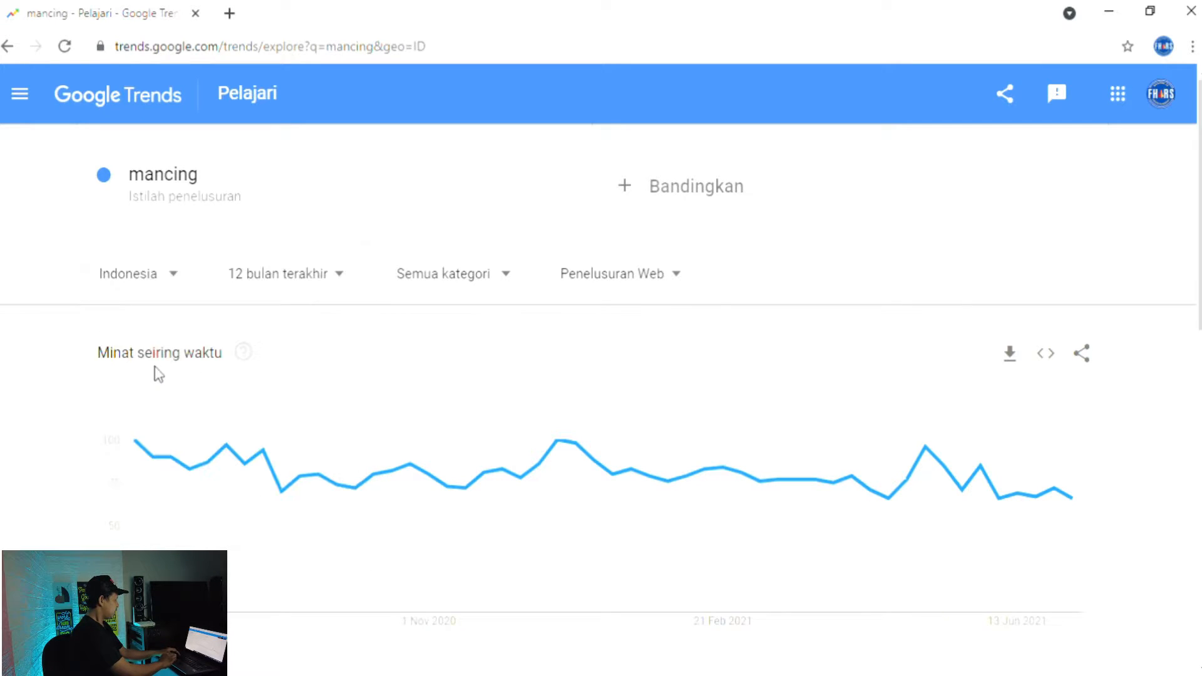
pyautogui.click(339, 276)
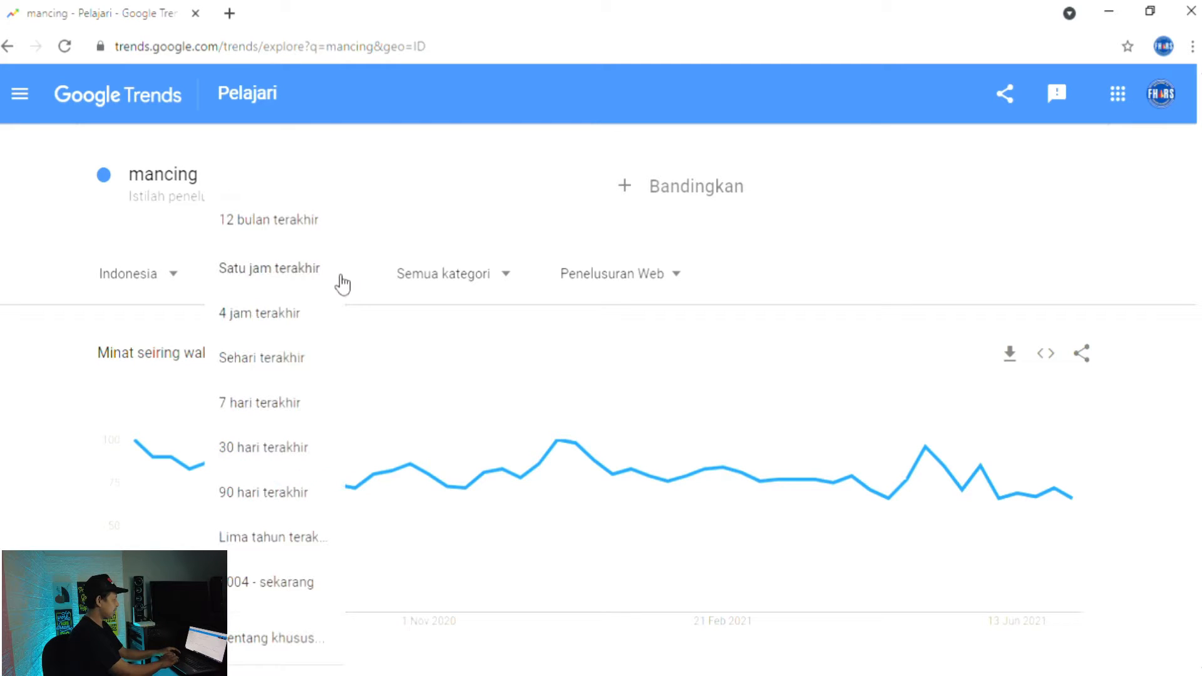
pyautogui.click(283, 449)
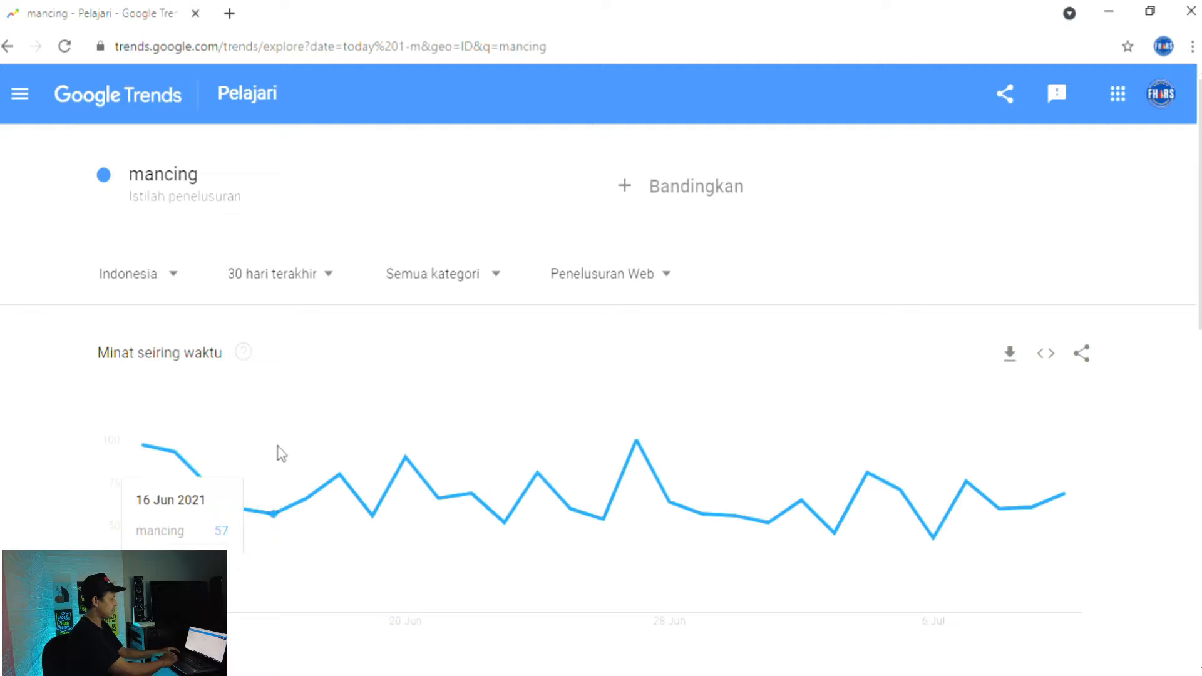
pyautogui.click(666, 275)
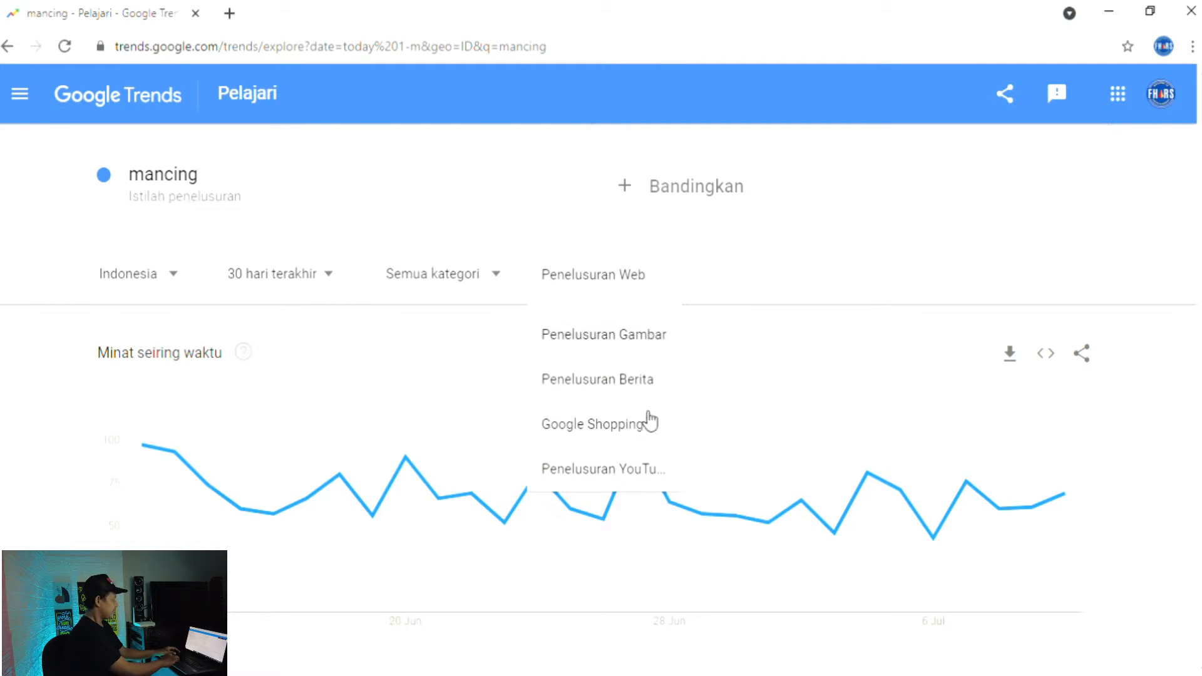
pyautogui.click(634, 471)
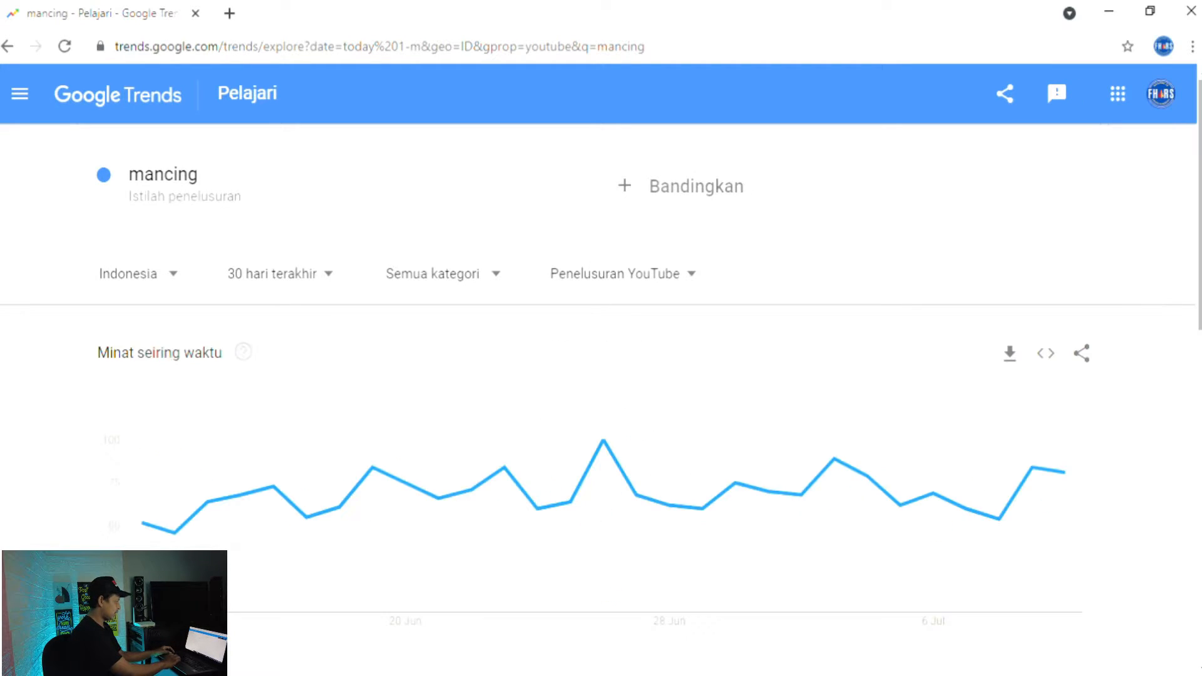
# Step: Set both the related topics and related queries lists for mancing to show Teratas
pyautogui.scroll(-4, 597, 385)
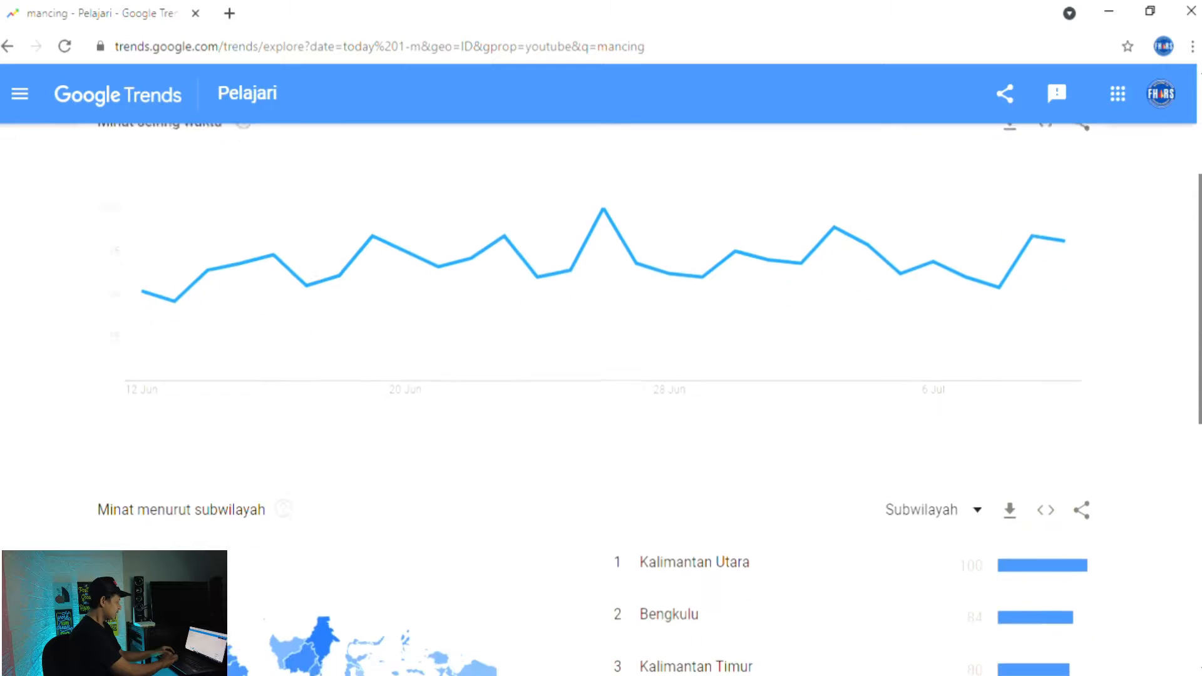
pyautogui.scroll(-3, 597, 386)
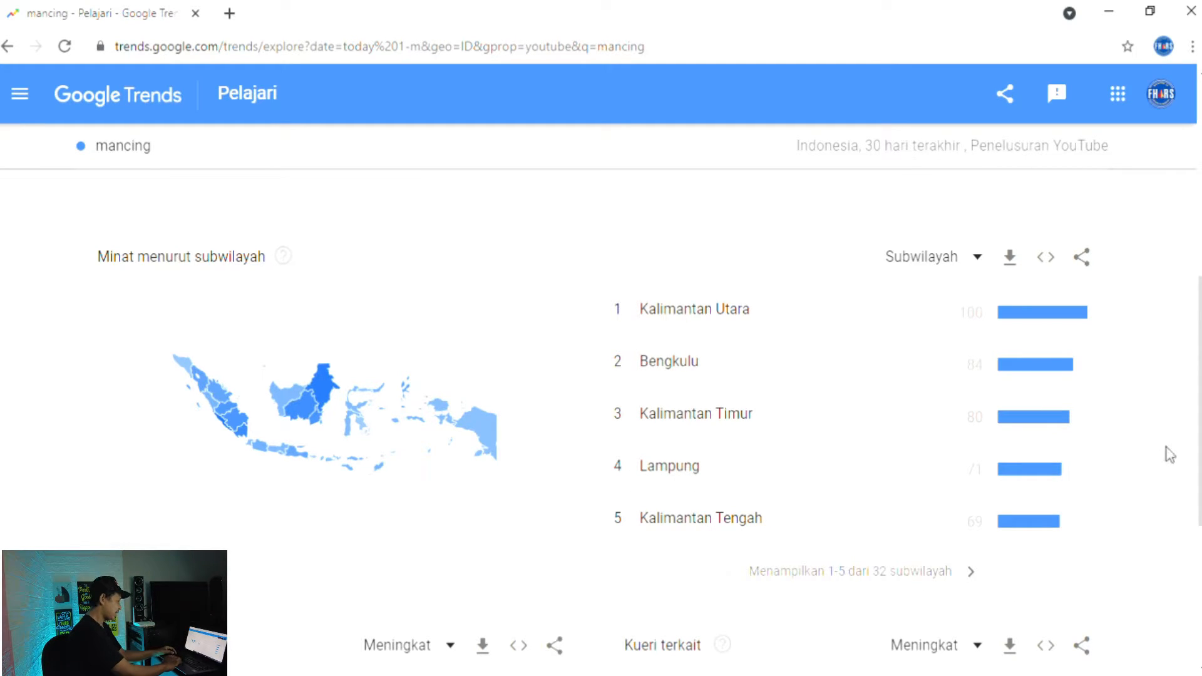
pyautogui.scroll(-5, 593, 415)
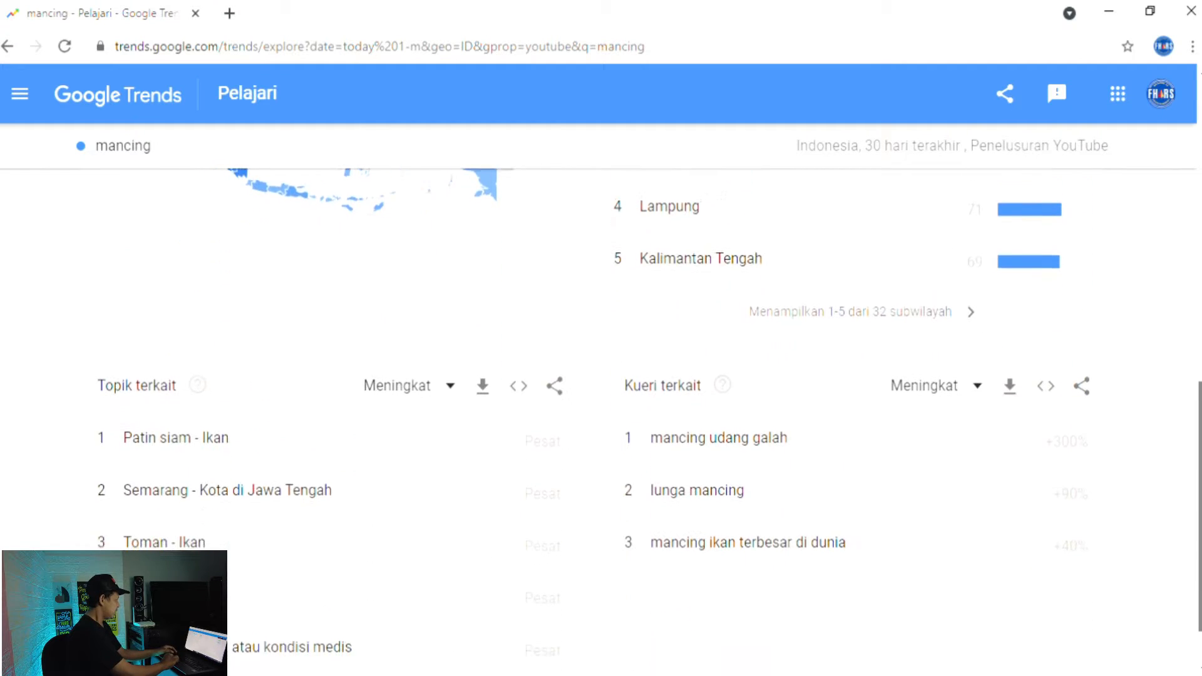
pyautogui.scroll(-1, 1141, 573)
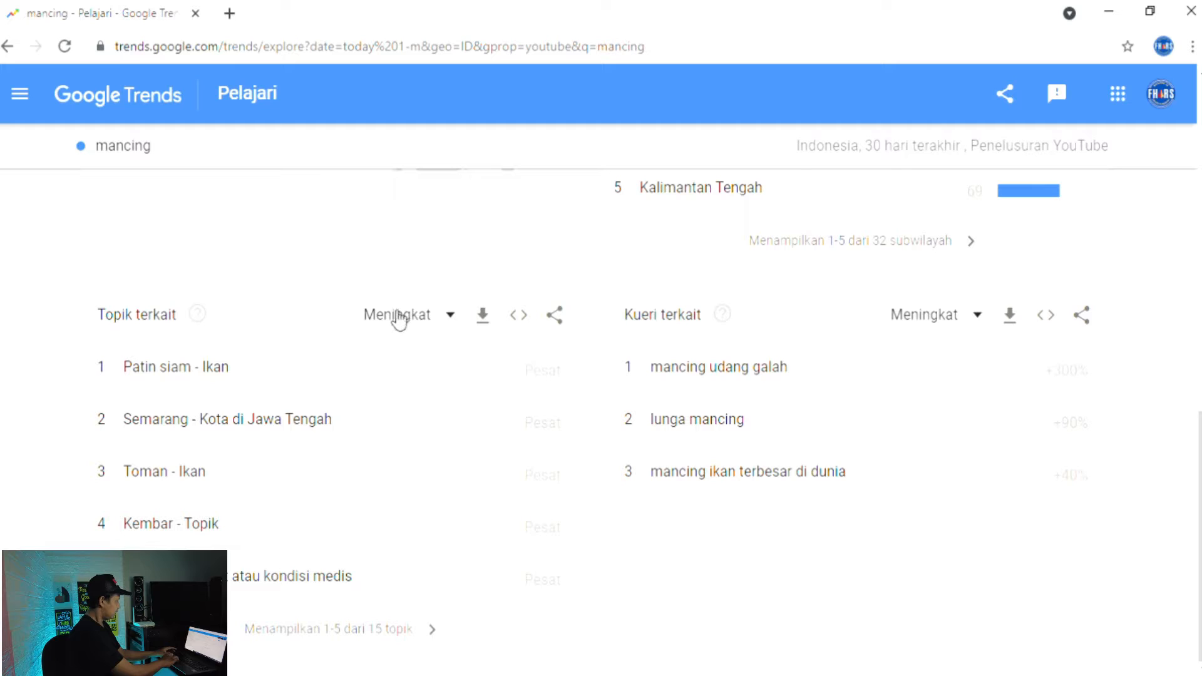
pyautogui.click(437, 320)
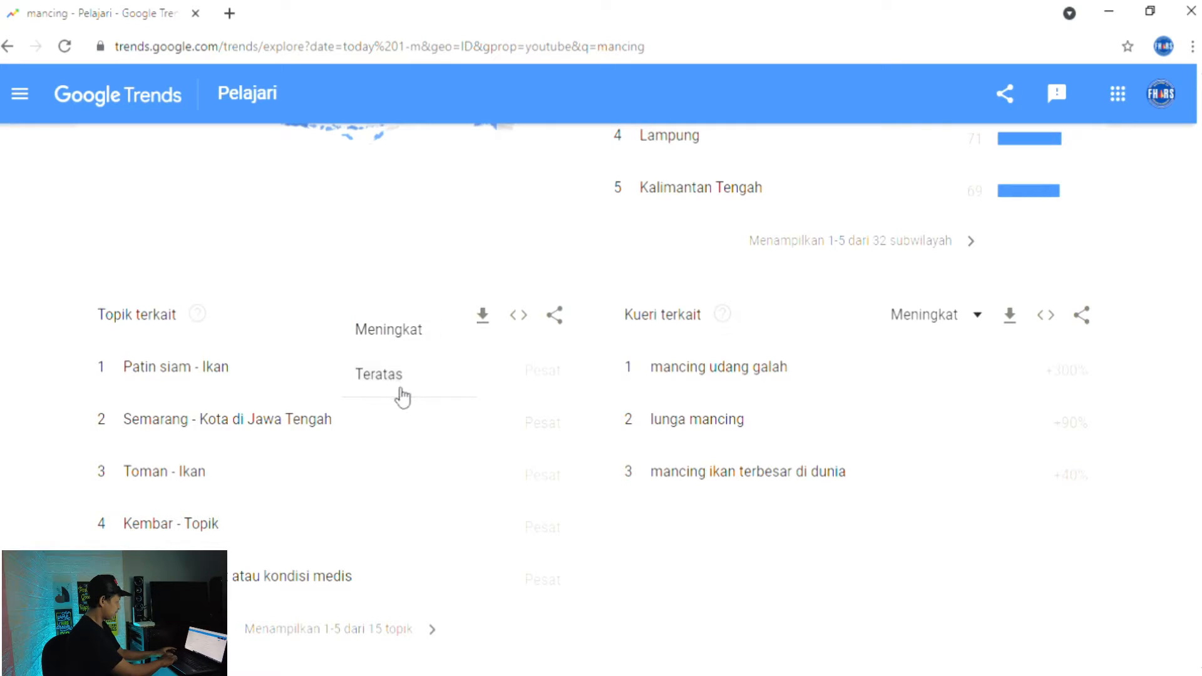
pyautogui.click(394, 381)
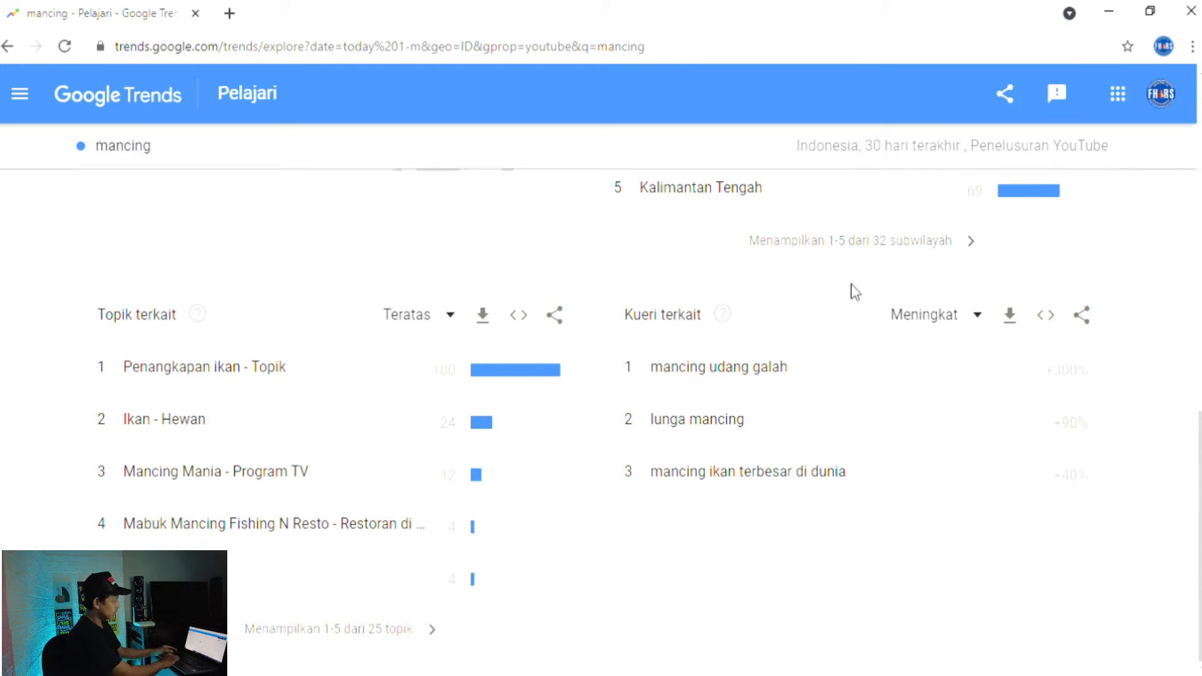
pyautogui.click(955, 324)
pyautogui.click(924, 375)
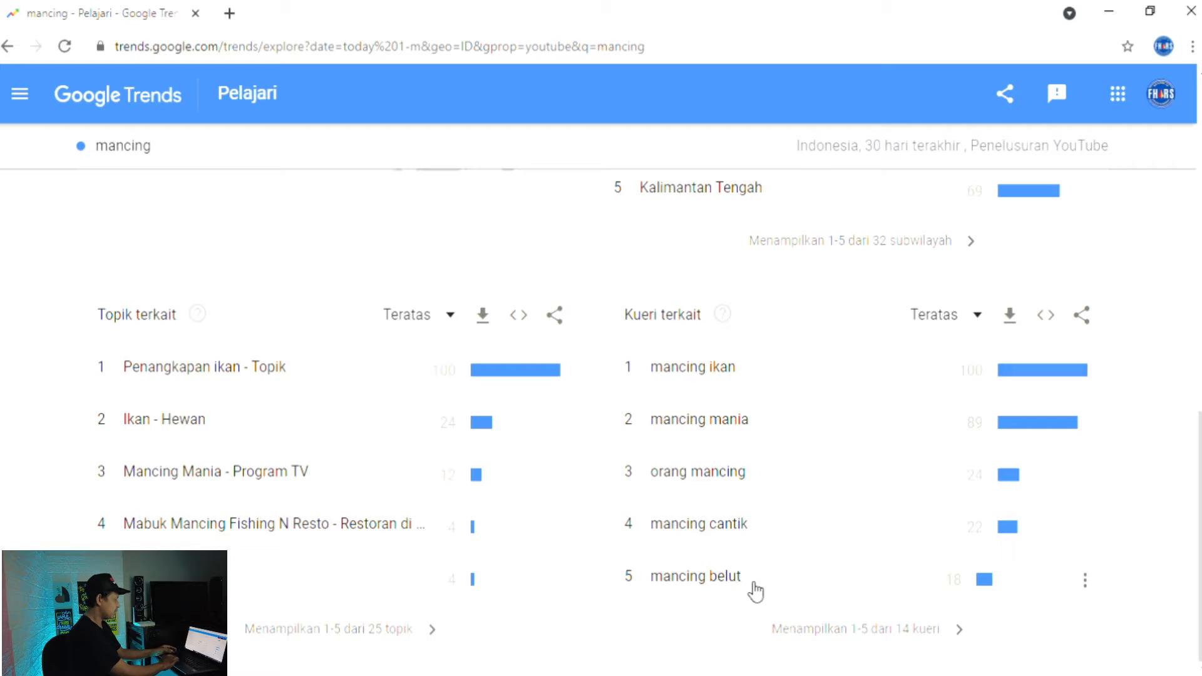
# Step: Open the related query "mancing ikan" and set its related queries list to Teratas
pyautogui.click(743, 376)
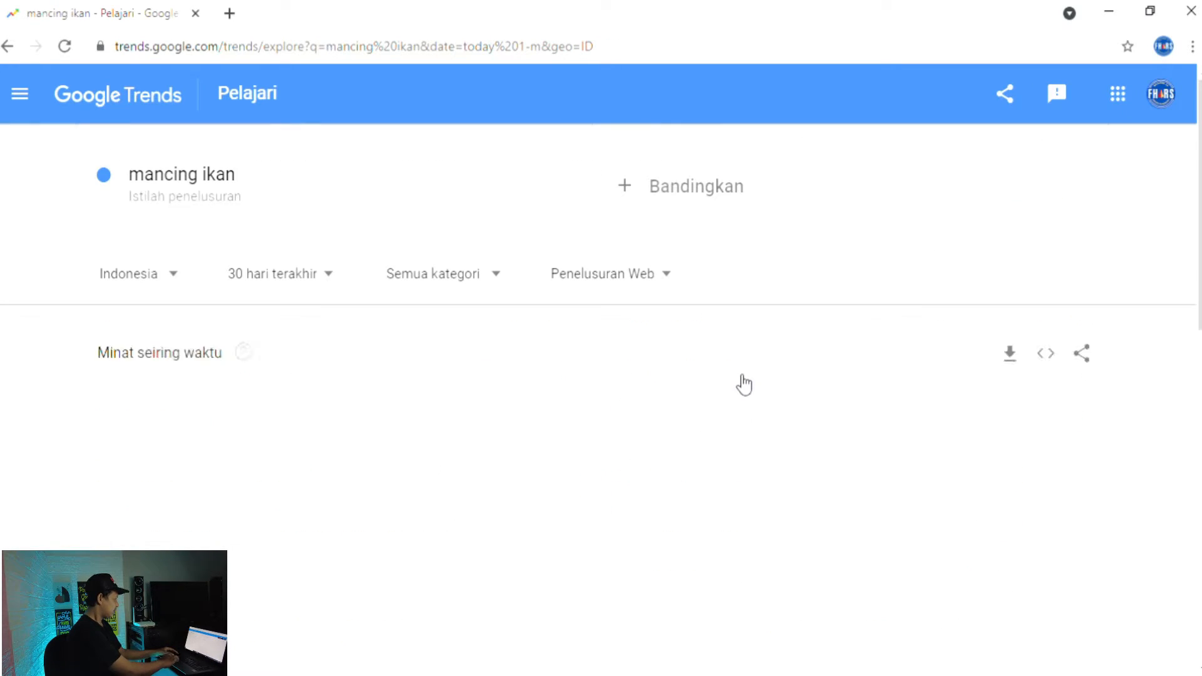
pyautogui.moveTo(1199, 295); pyautogui.dragTo(1199, 611)
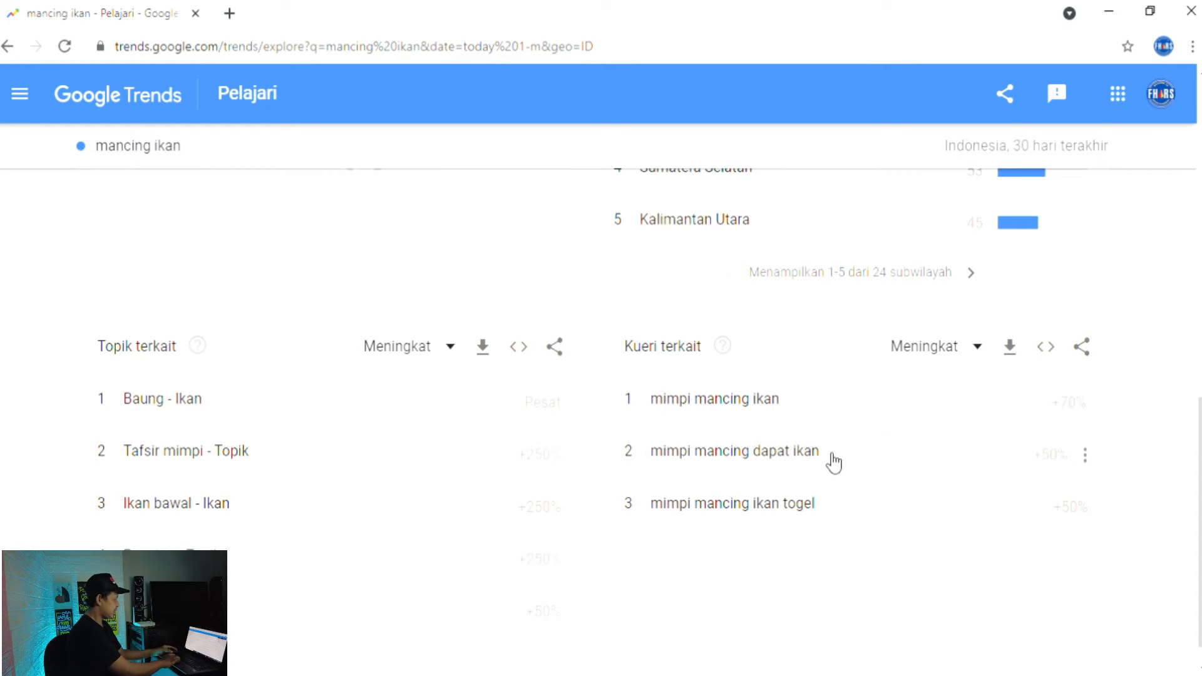
pyautogui.click(975, 355)
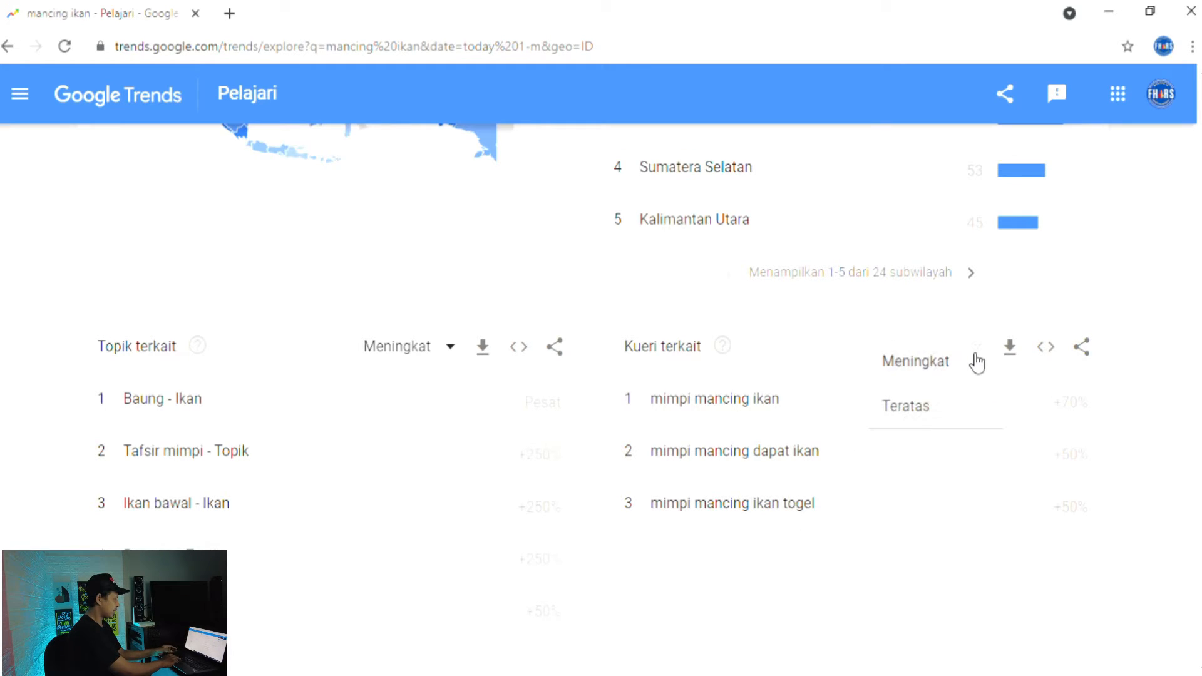
pyautogui.click(906, 406)
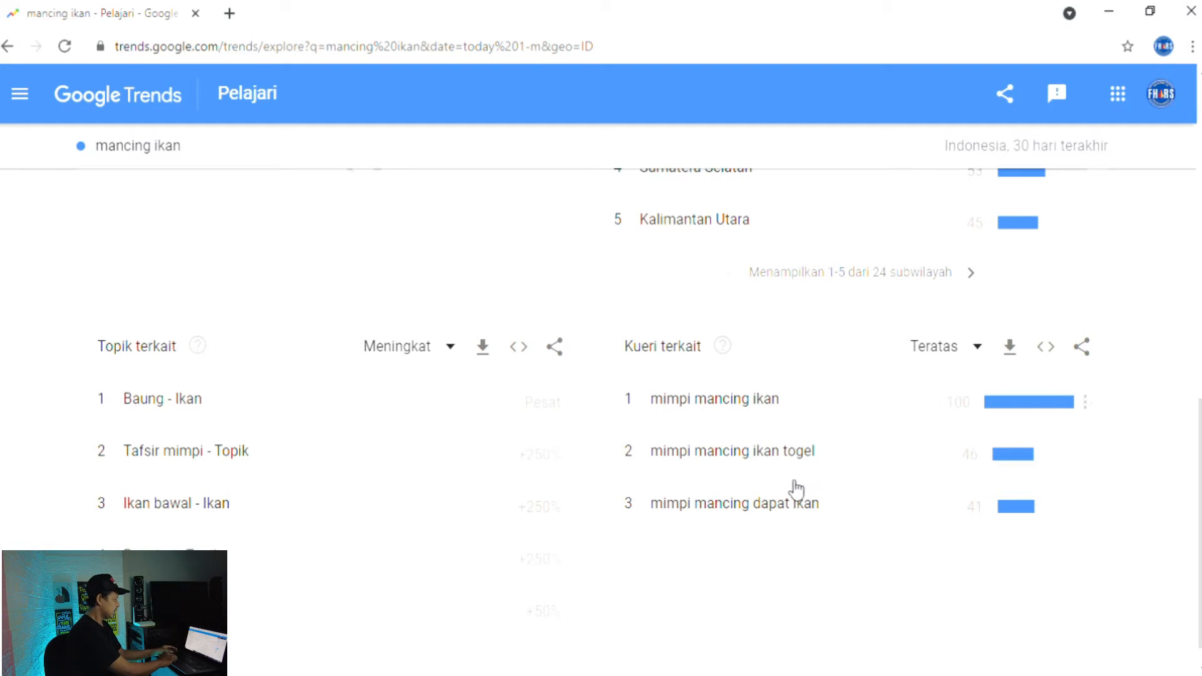
# Step: Review the mancing ikan report's interest over time, interest by subregion, related topics and related queries
pyautogui.scroll(10, 601, 386)
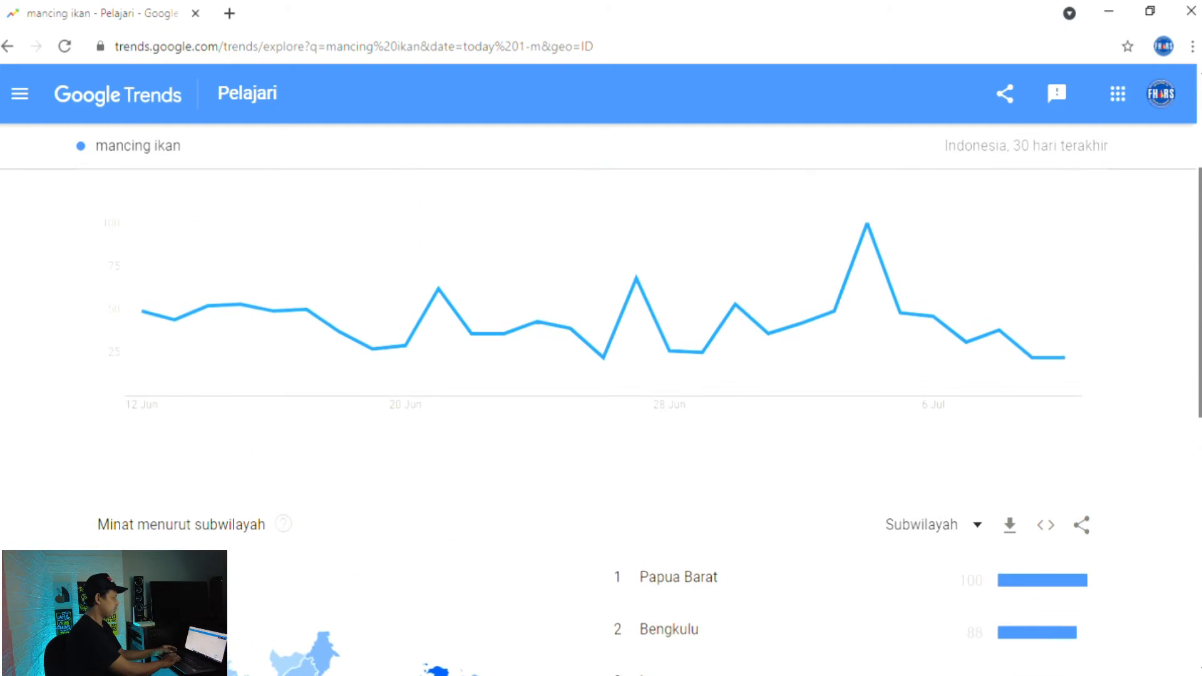
pyautogui.scroll(5, 601, 386)
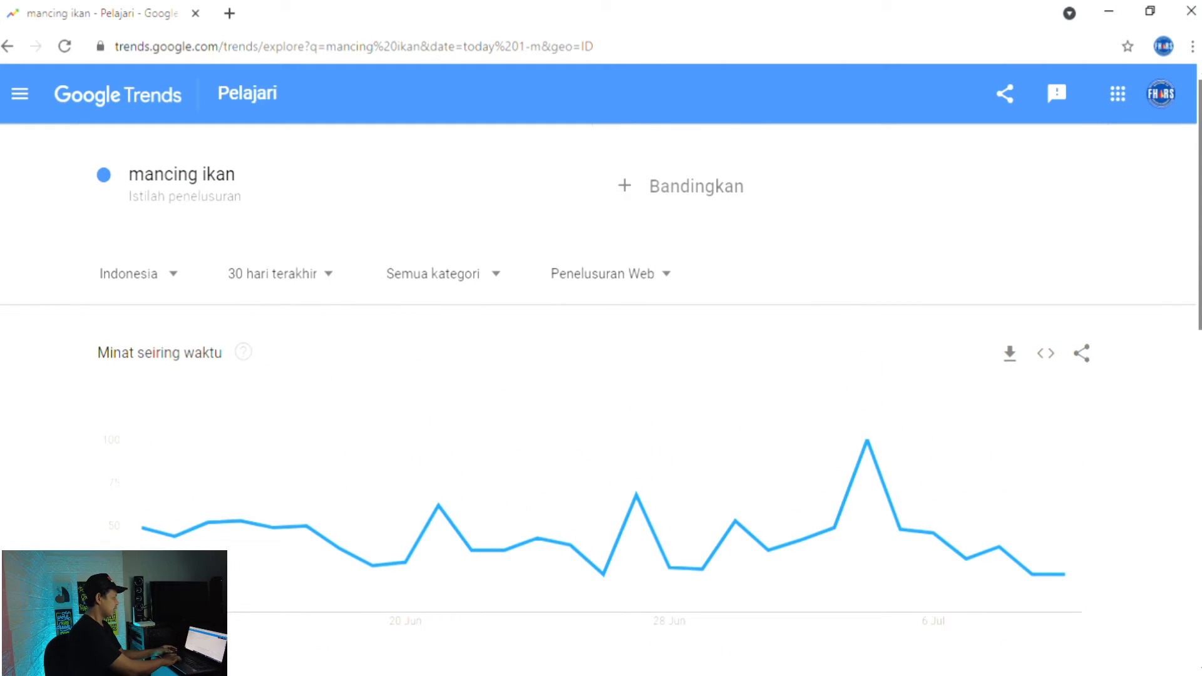
pyautogui.scroll(-7, 601, 386)
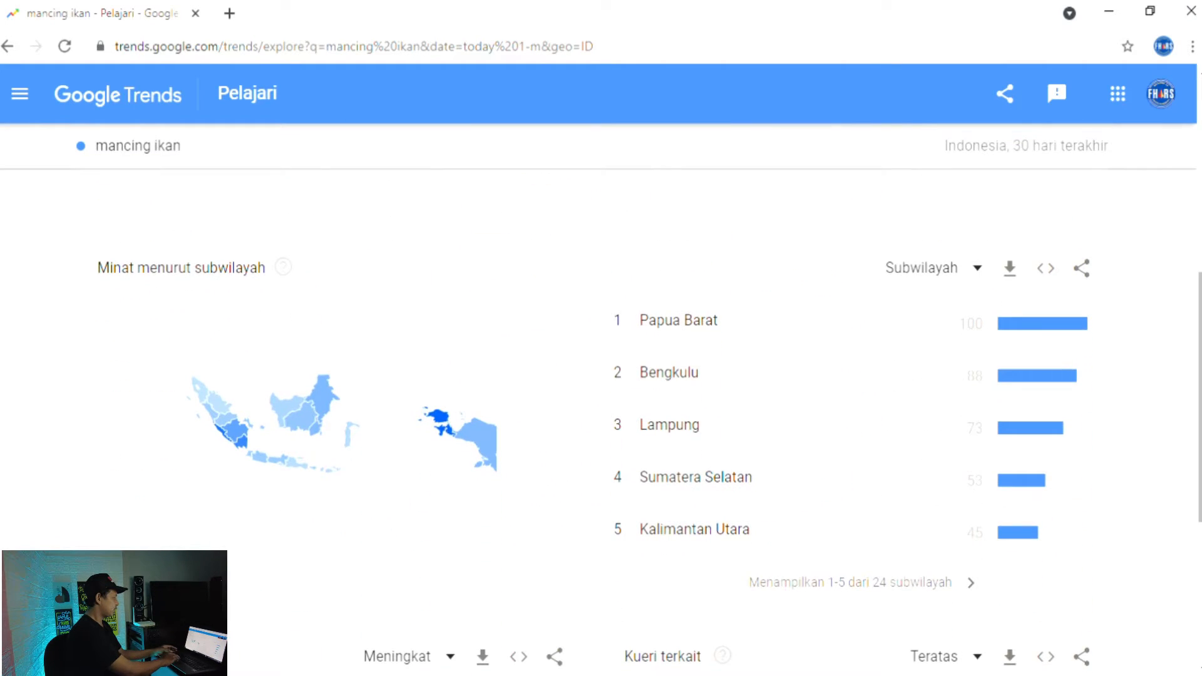
pyautogui.scroll(-4, 600, 386)
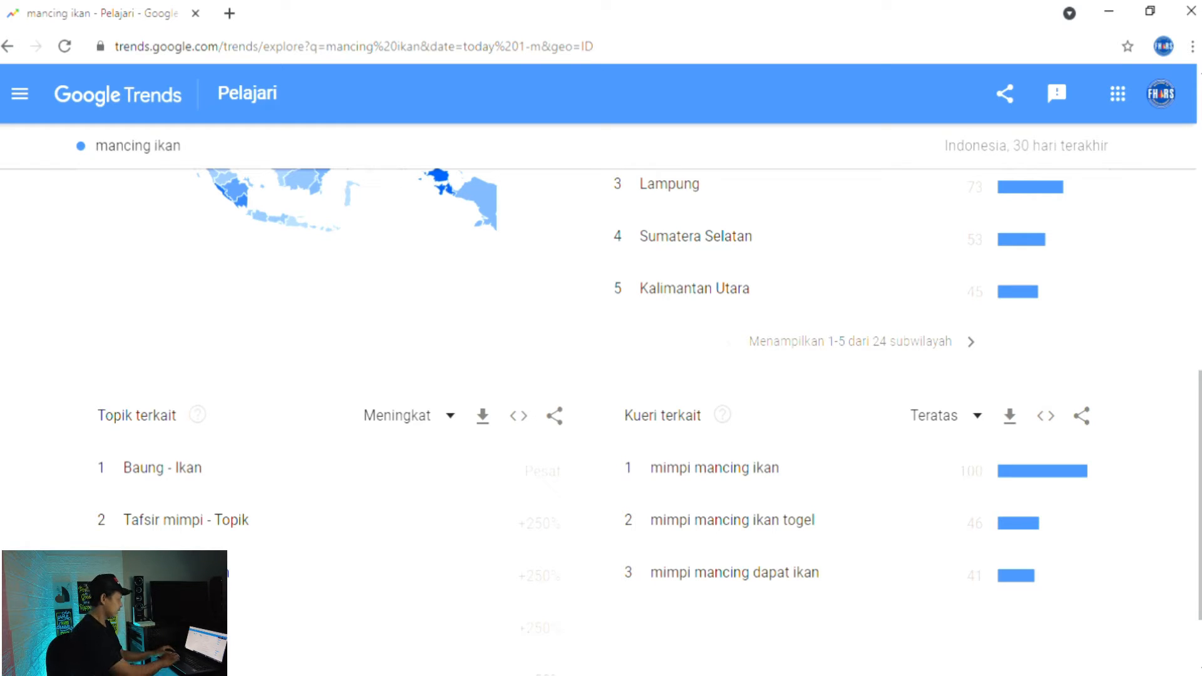
pyautogui.moveTo(1199, 534); pyautogui.dragTo(1195, 601)
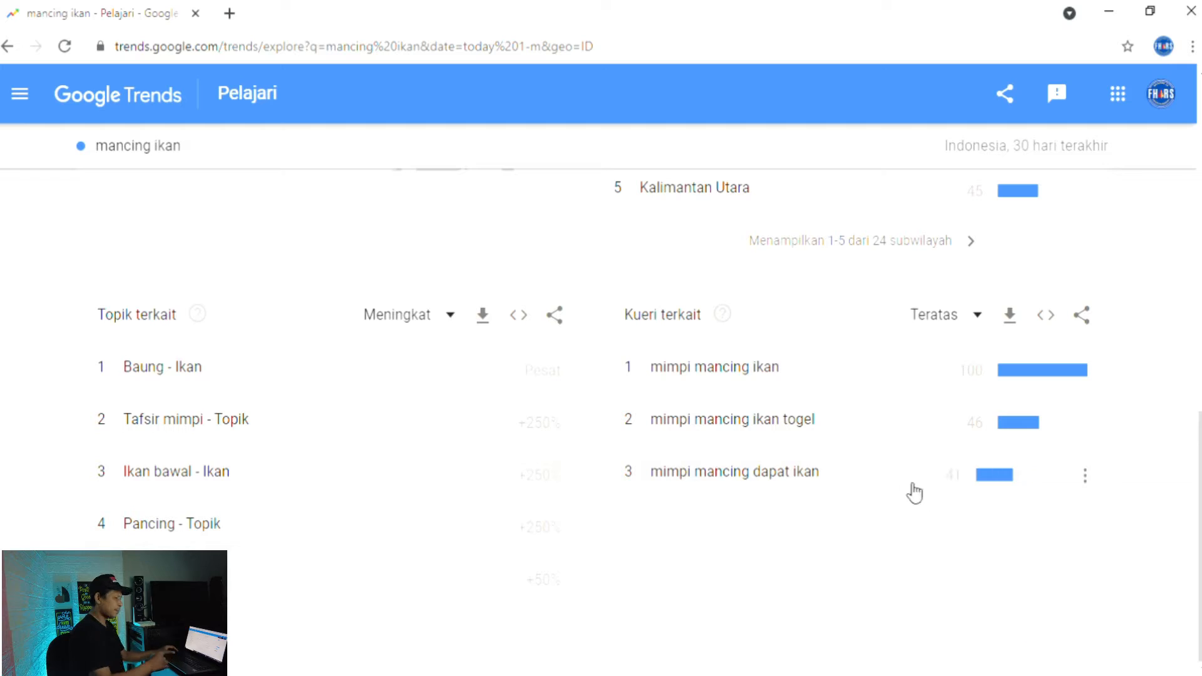